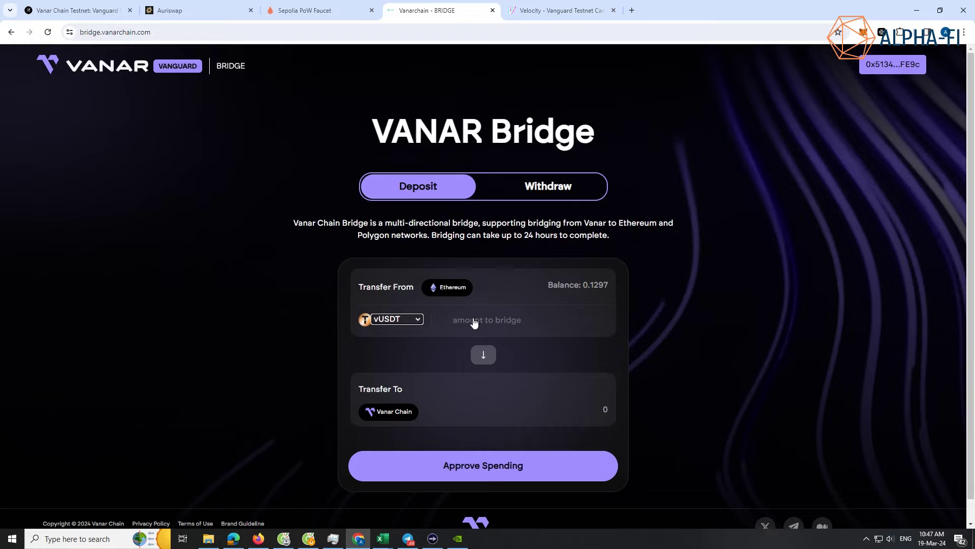
Step: Bridge 0.11 vUSDT from Ethereum to Vanar Chain, approving a custom spending cap of 0.11 and confirming the transaction in MetaMask
{"action": "type", "text": "0.11"}
{"action": "left_click", "coordinate": [549, 478]}
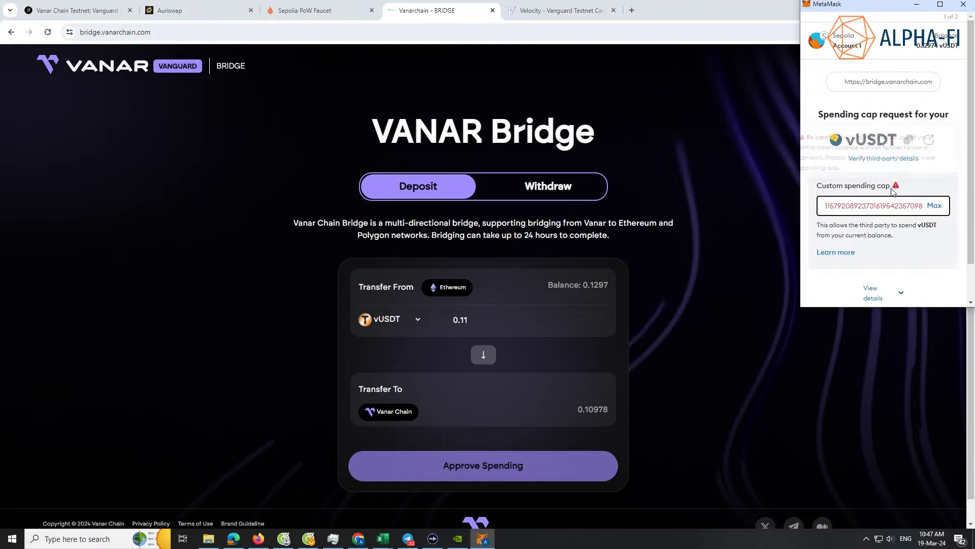
{"action": "double_click", "coordinate": [868, 210]}
{"action": "type", "text": "0.11"}
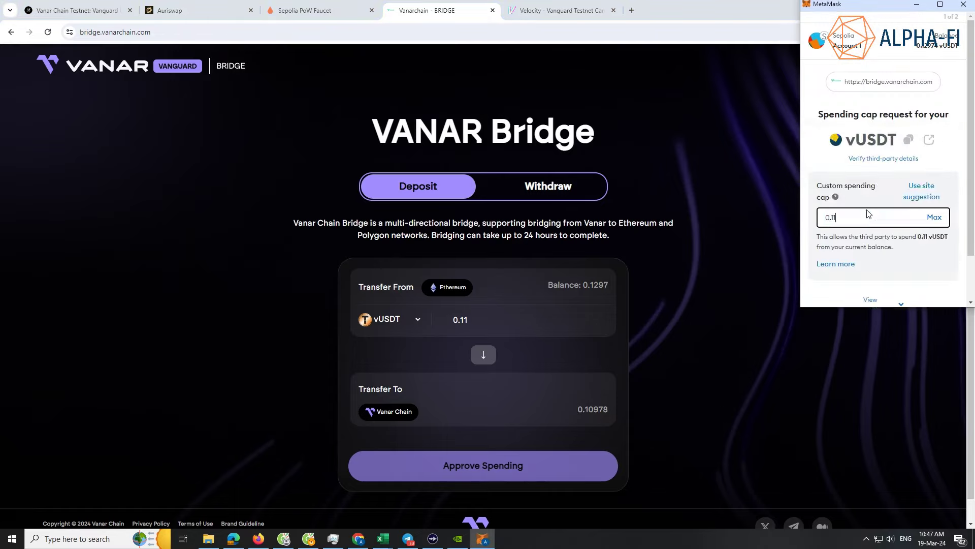
{"action": "scroll", "coordinate": [900, 265], "scroll_direction": "down", "scroll_amount": 1}
{"action": "scroll", "coordinate": [900, 265], "scroll_direction": "down", "scroll_amount": 1}
{"action": "left_click", "coordinate": [930, 293]}
{"action": "left_click", "coordinate": [927, 298]}
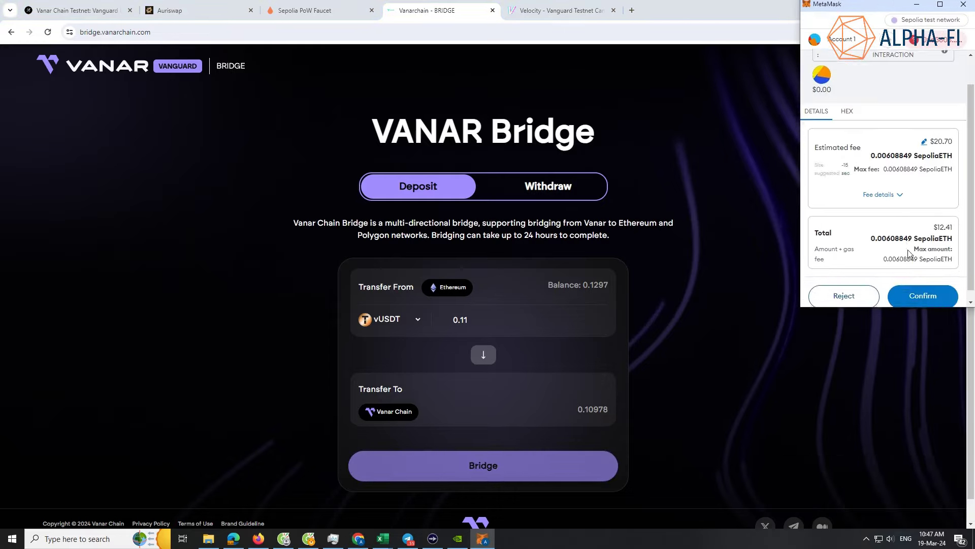
{"action": "left_click", "coordinate": [930, 287]}
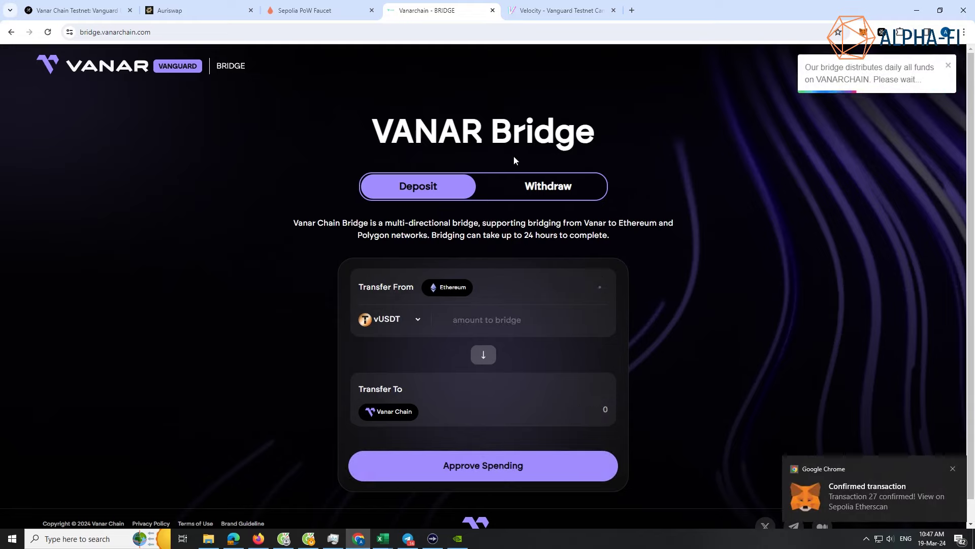
Step: Switch to the Galxe Vanar campaign and verify the $VANRY and $vUSDT Sepolia-to-Vanguard bridge tasks in Phase 4
{"action": "left_click", "coordinate": [89, 19]}
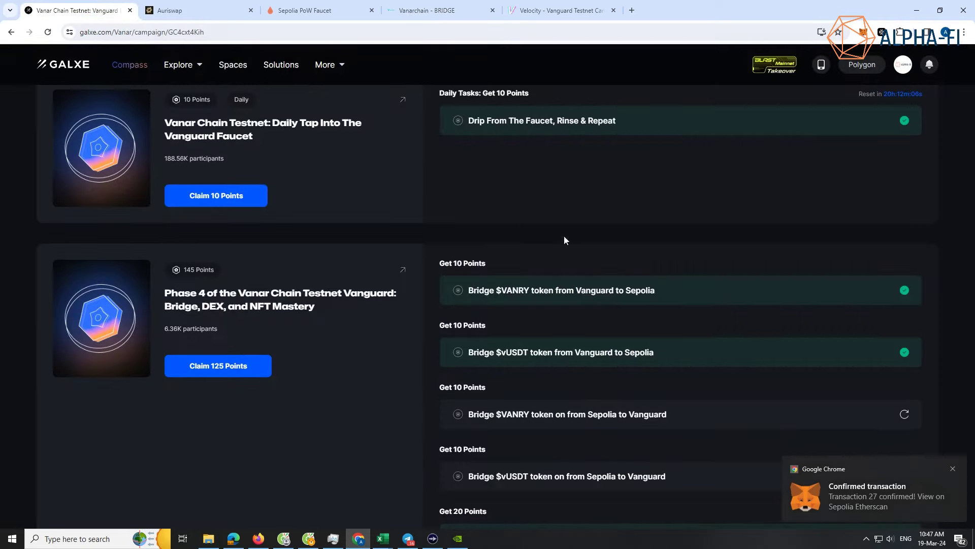
{"action": "scroll", "coordinate": [563, 236], "scroll_direction": "down", "scroll_amount": 3}
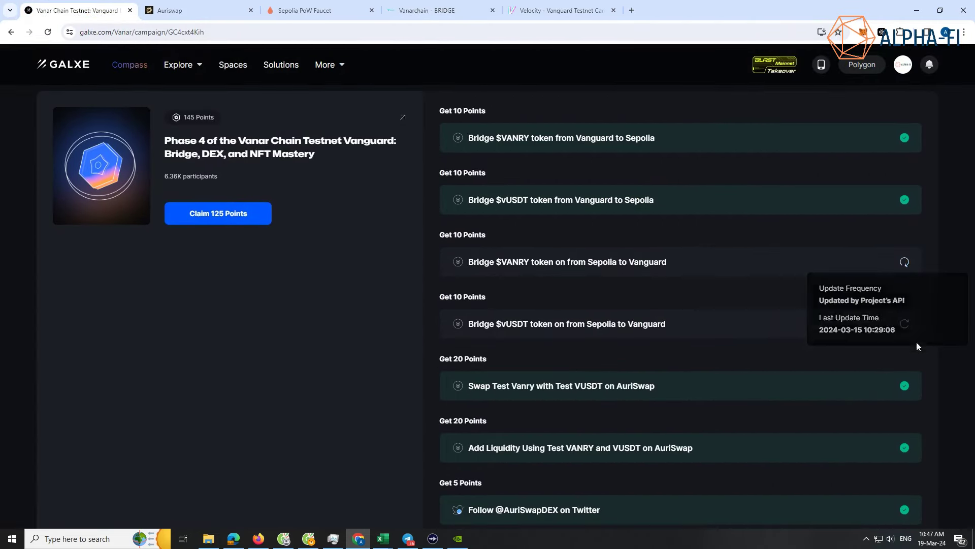
{"action": "mouse_move", "coordinate": [904, 331]}
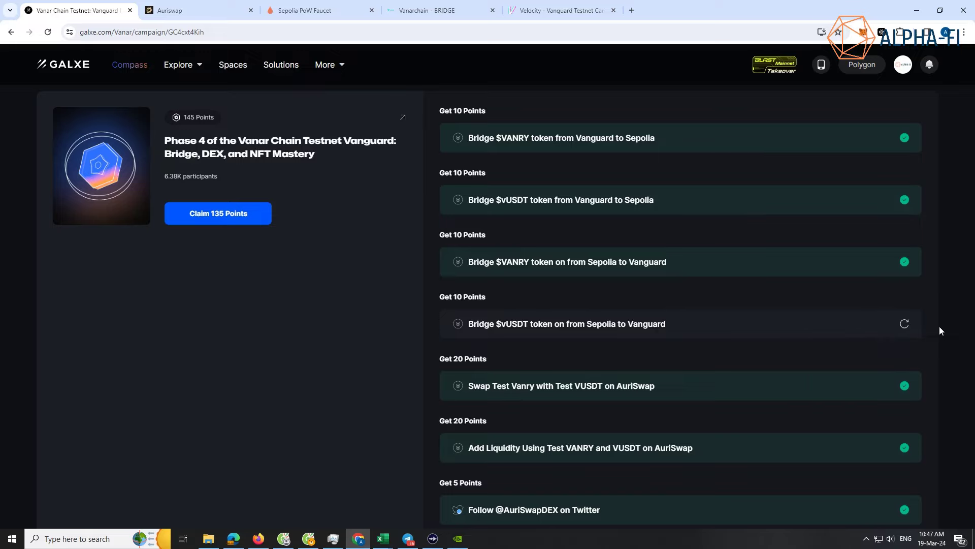
{"action": "scroll", "coordinate": [940, 326], "scroll_direction": "down", "scroll_amount": 1}
{"action": "scroll", "coordinate": [863, 312], "scroll_direction": "up", "scroll_amount": 3}
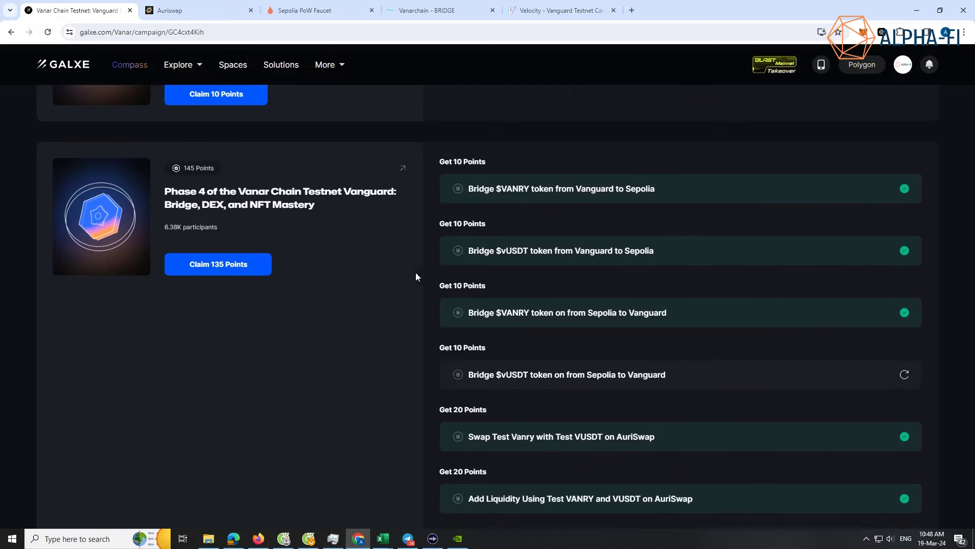
Step: On the Phase 4 campaign's own page, re-verify the $vUSDT Sepolia-to-Vanguard bridge task and claim the 145 points
{"action": "left_click", "coordinate": [355, 283]}
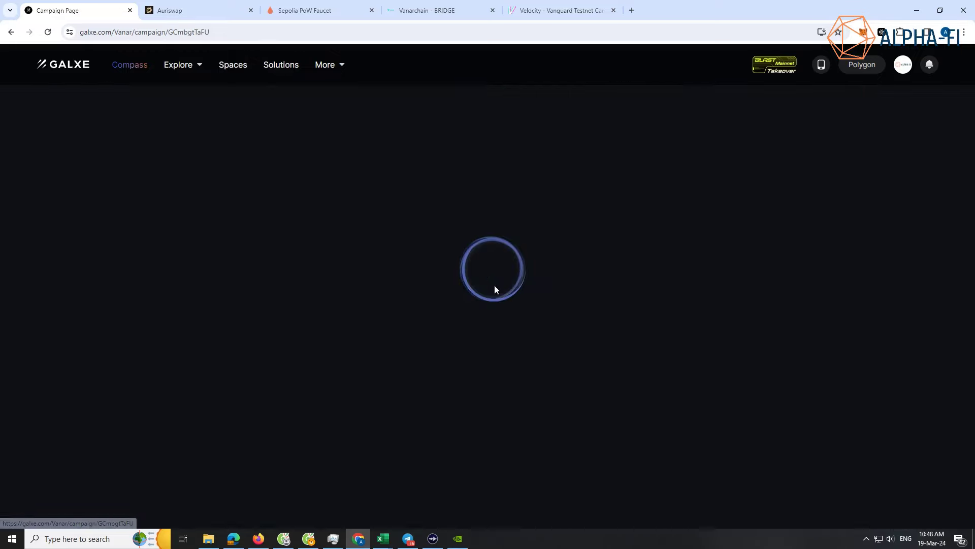
{"action": "scroll", "coordinate": [670, 298], "scroll_direction": "down", "scroll_amount": 4}
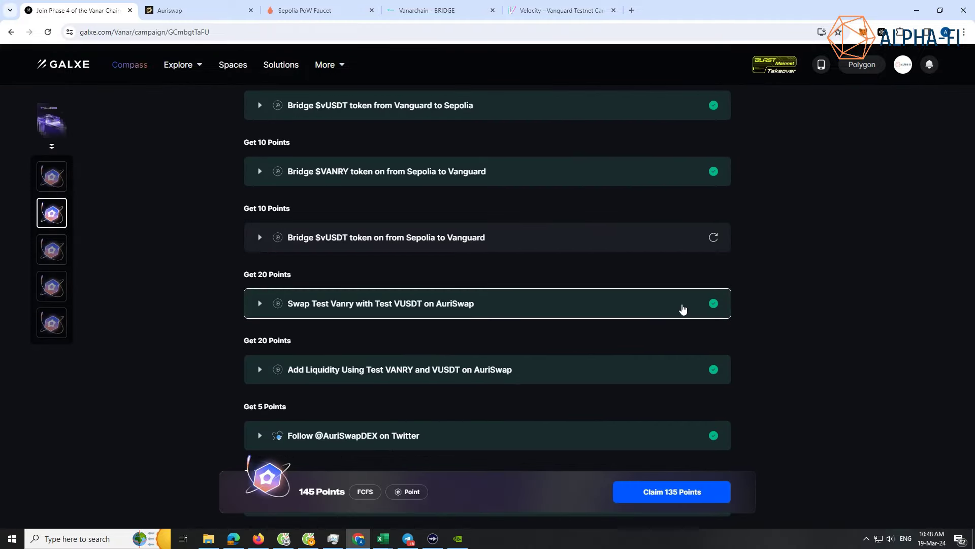
{"action": "mouse_move", "coordinate": [712, 242]}
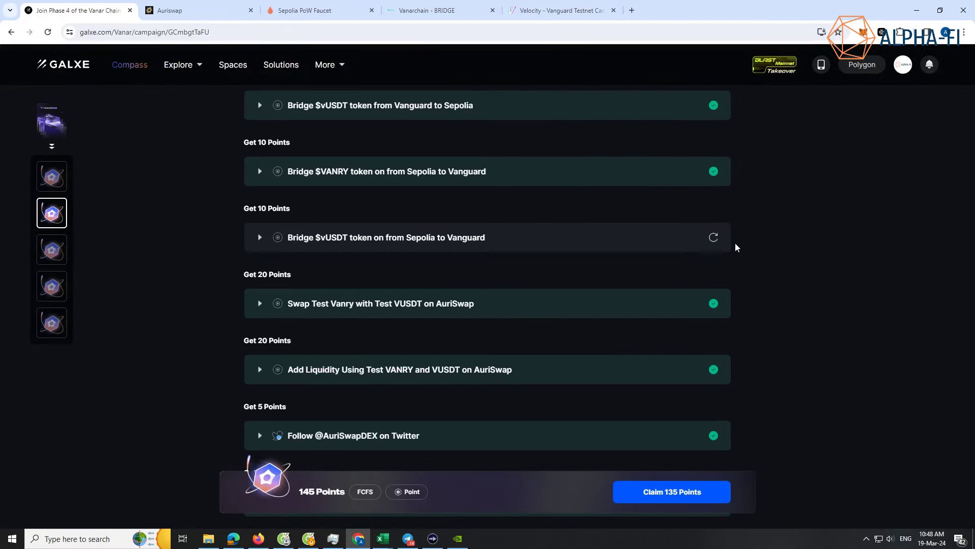
{"action": "scroll", "coordinate": [739, 285], "scroll_direction": "down", "scroll_amount": 3}
{"action": "scroll", "coordinate": [701, 457], "scroll_direction": "down", "scroll_amount": 6}
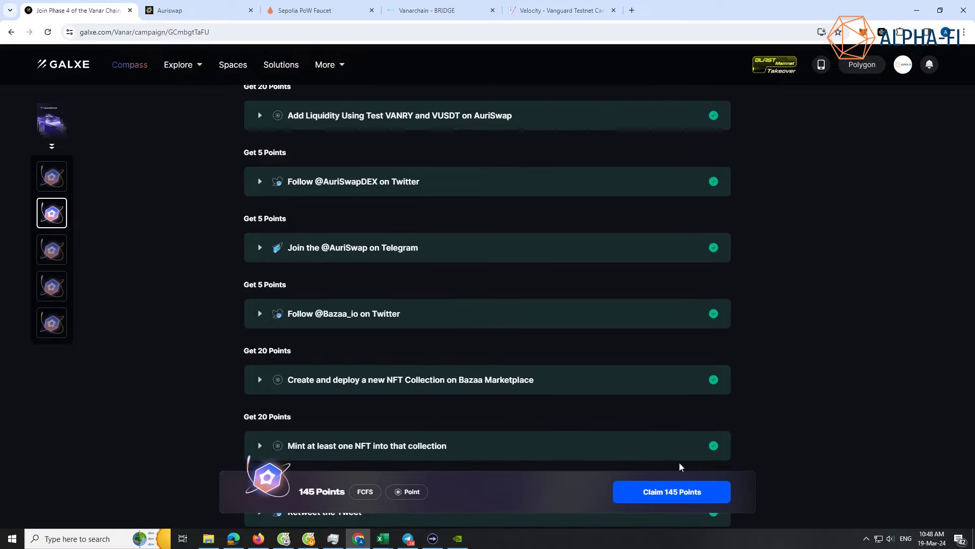
{"action": "scroll", "coordinate": [691, 469], "scroll_direction": "up", "scroll_amount": 12}
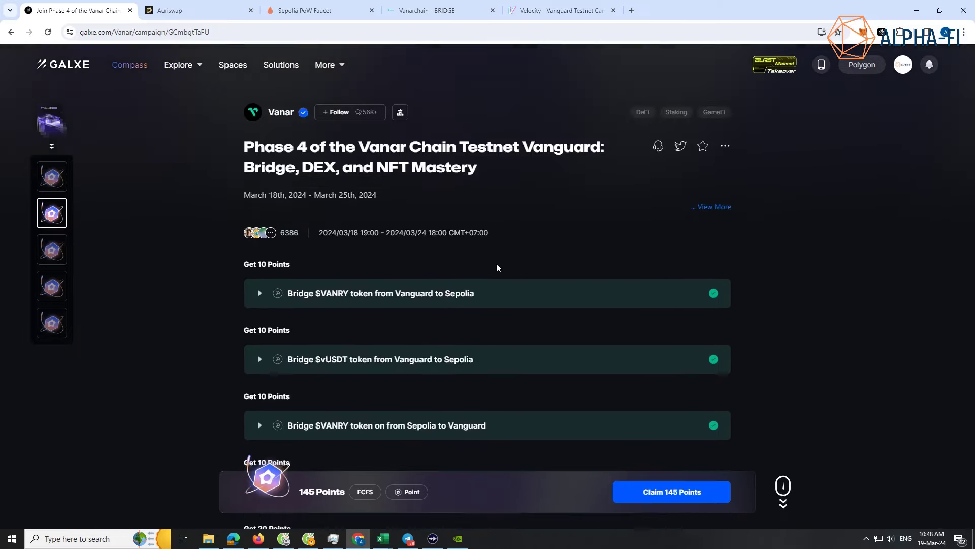
{"action": "scroll", "coordinate": [605, 370], "scroll_direction": "down", "scroll_amount": 4}
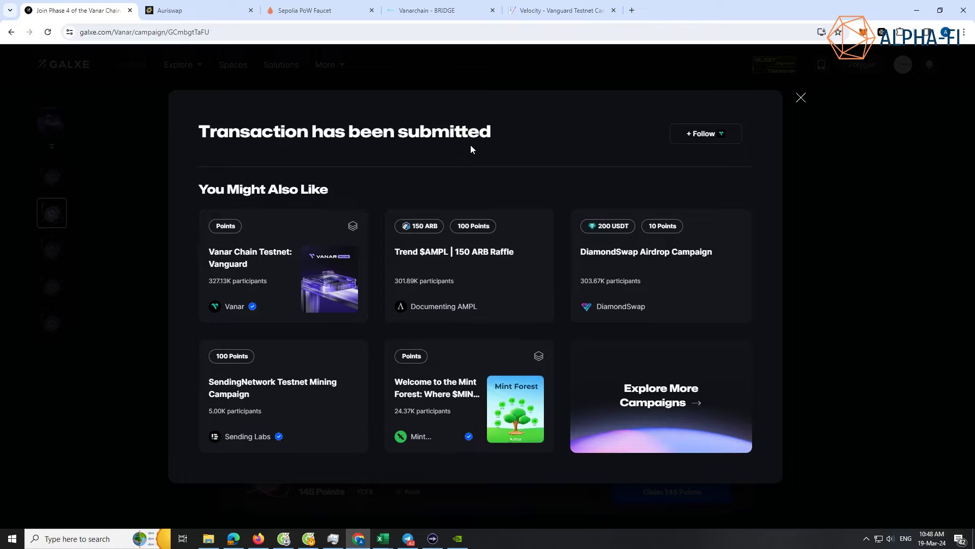
Step: Switch to the Velocity testnet site and review the quest progress, the Wallet Warrior reward and the Phase 04 task statuses
{"action": "left_click", "coordinate": [539, 11]}
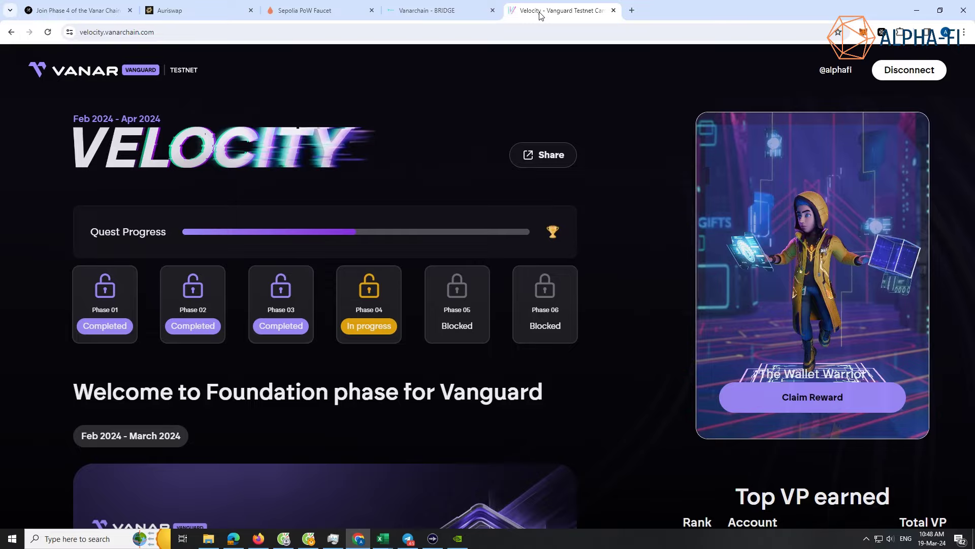
{"action": "scroll", "coordinate": [802, 273], "scroll_direction": "down", "scroll_amount": 7}
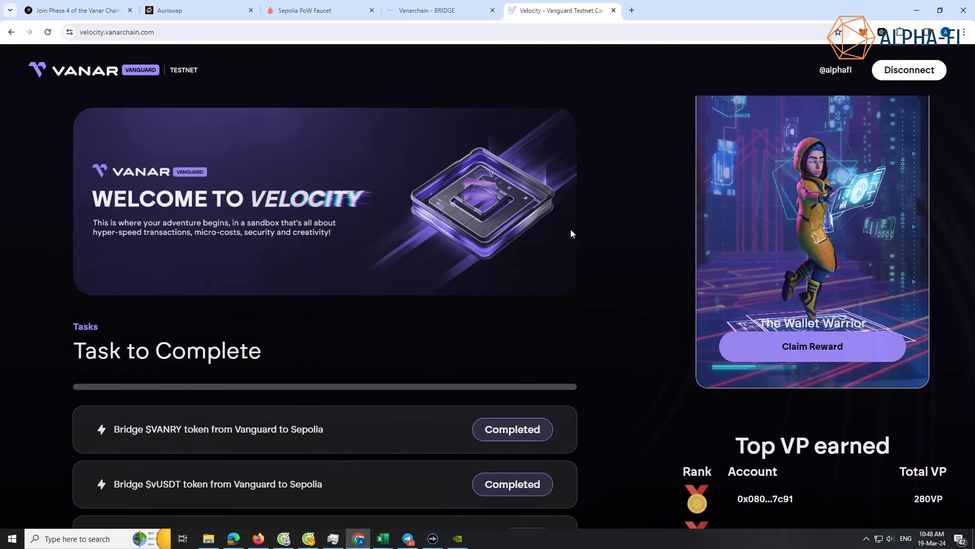
{"action": "scroll", "coordinate": [571, 234], "scroll_direction": "up", "scroll_amount": 3}
{"action": "scroll", "coordinate": [604, 247], "scroll_direction": "up", "scroll_amount": 2}
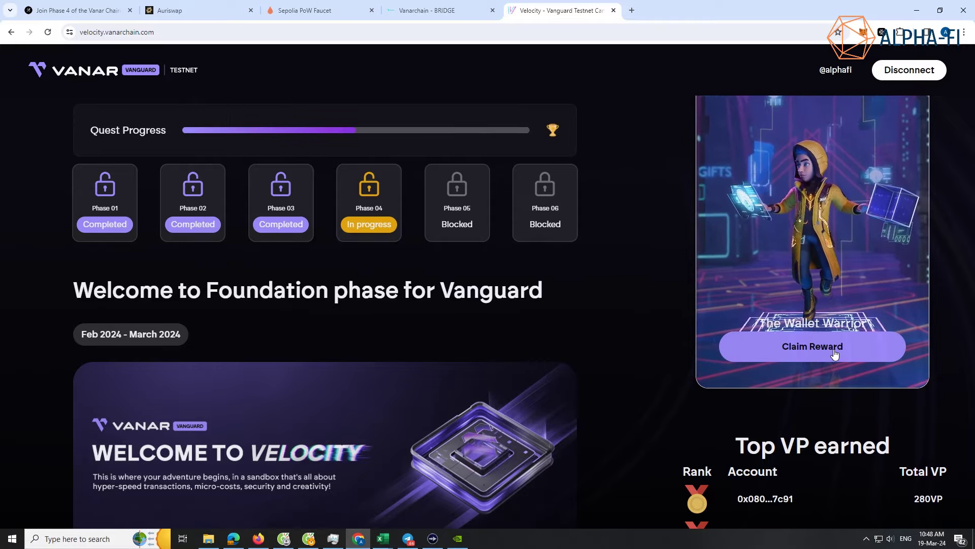
{"action": "scroll", "coordinate": [835, 355], "scroll_direction": "down", "scroll_amount": 1}
{"action": "scroll", "coordinate": [814, 315], "scroll_direction": "down", "scroll_amount": 2}
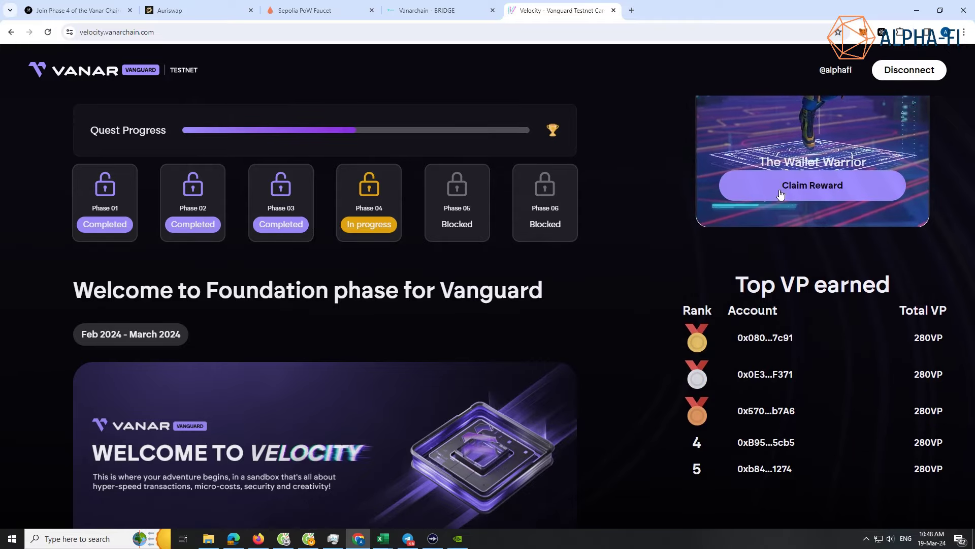
{"action": "scroll", "coordinate": [596, 283], "scroll_direction": "down", "scroll_amount": 10}
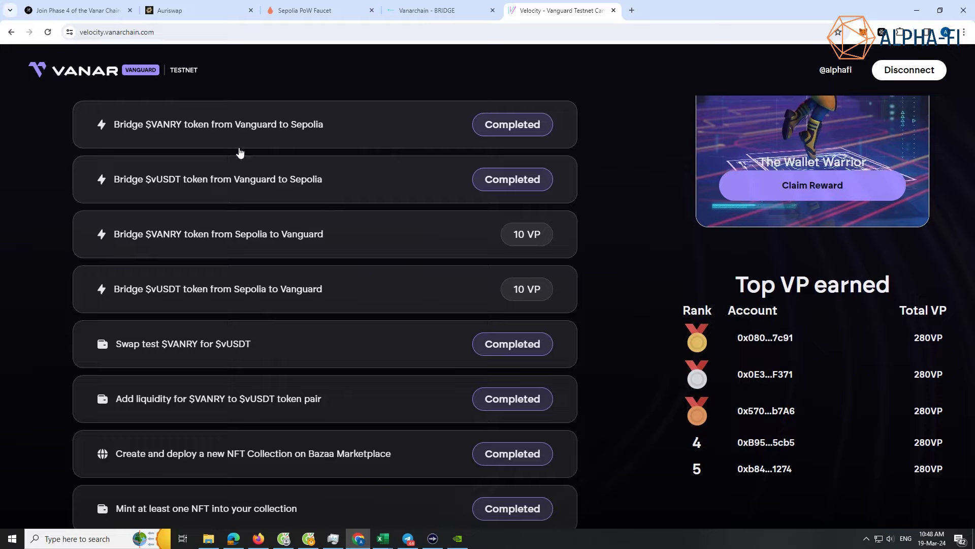
Step: Reload the Velocity page and approve adding the Vanguard Testnet network in MetaMask
{"action": "left_click", "coordinate": [189, 35]}
{"action": "key", "text": "Return"}
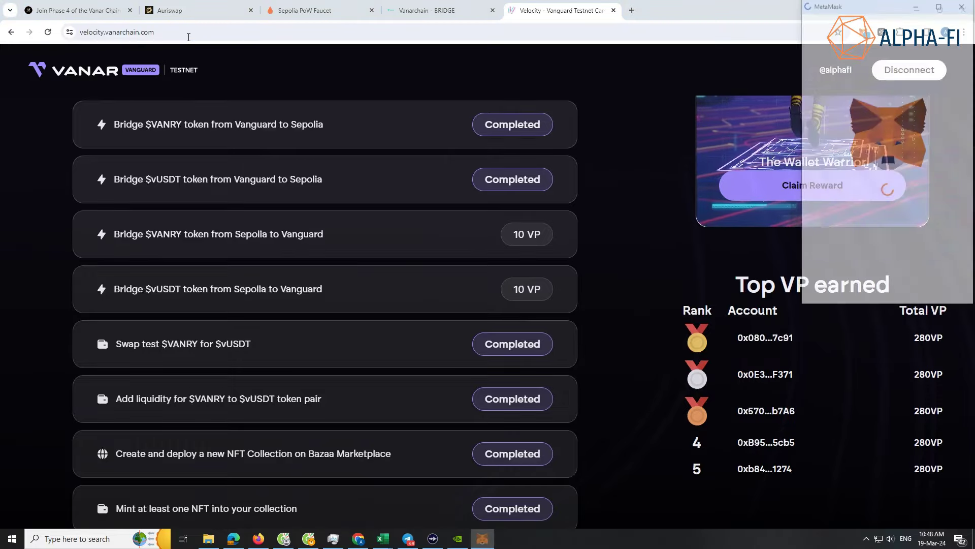
{"action": "scroll", "coordinate": [609, 262], "scroll_direction": "down", "scroll_amount": 6}
{"action": "scroll", "coordinate": [889, 203], "scroll_direction": "down", "scroll_amount": 3}
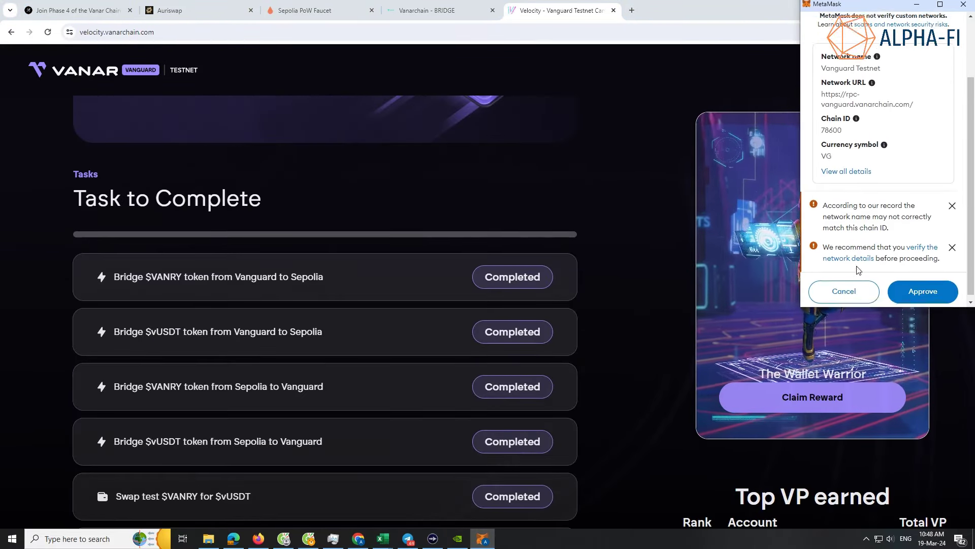
{"action": "left_click", "coordinate": [921, 287]}
{"action": "scroll", "coordinate": [617, 290], "scroll_direction": "down", "scroll_amount": 5}
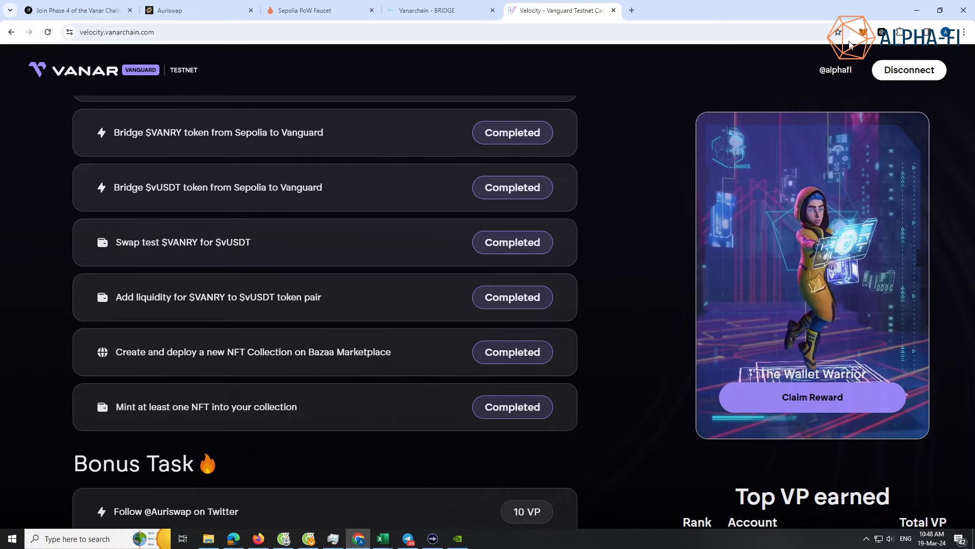
{"action": "left_click", "coordinate": [863, 32]}
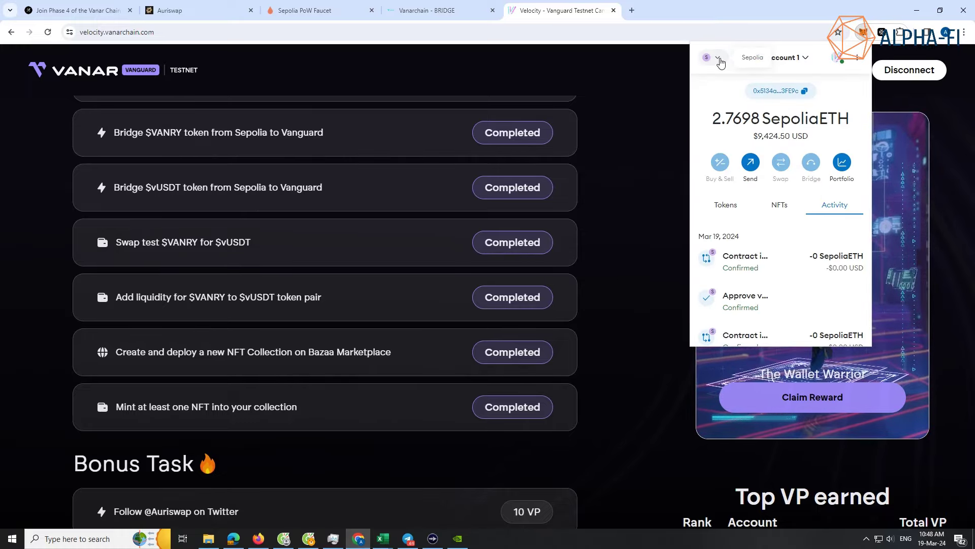
{"action": "scroll", "coordinate": [583, 172], "scroll_direction": "up", "scroll_amount": 2}
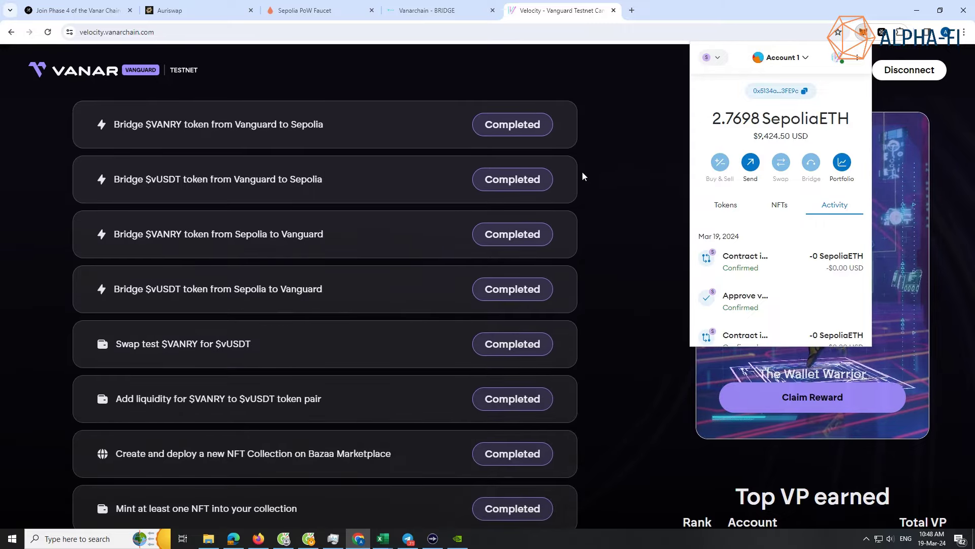
{"action": "scroll", "coordinate": [612, 165], "scroll_direction": "up", "scroll_amount": 1}
{"action": "left_click", "coordinate": [611, 166]}
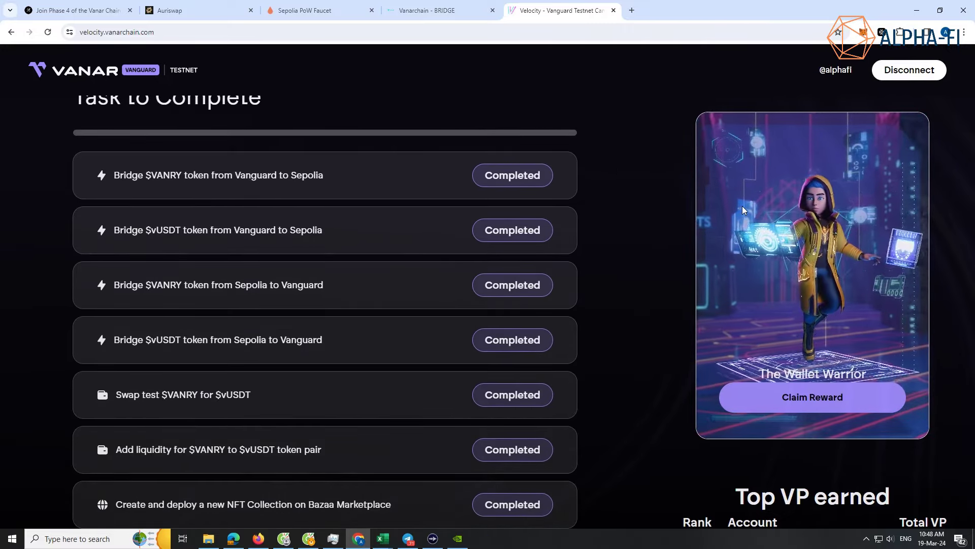
Step: Find the Vanguard network in MetaMask by searching for "van", switch the wallet to it and check the VG balance
{"action": "left_click", "coordinate": [866, 34]}
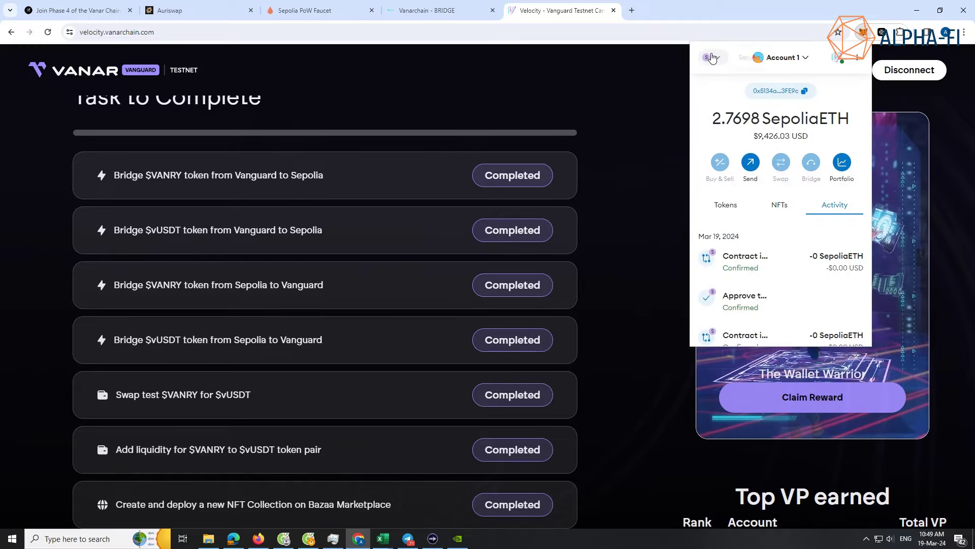
{"action": "left_click", "coordinate": [711, 59]}
{"action": "scroll", "coordinate": [812, 212], "scroll_direction": "down", "scroll_amount": 3}
{"action": "scroll", "coordinate": [811, 213], "scroll_direction": "down", "scroll_amount": 3}
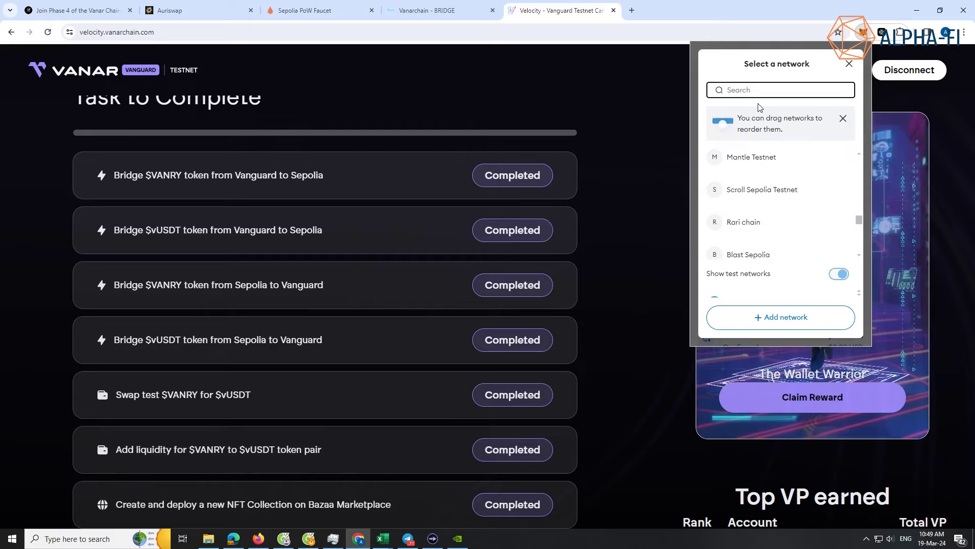
{"action": "type", "text": "van"}
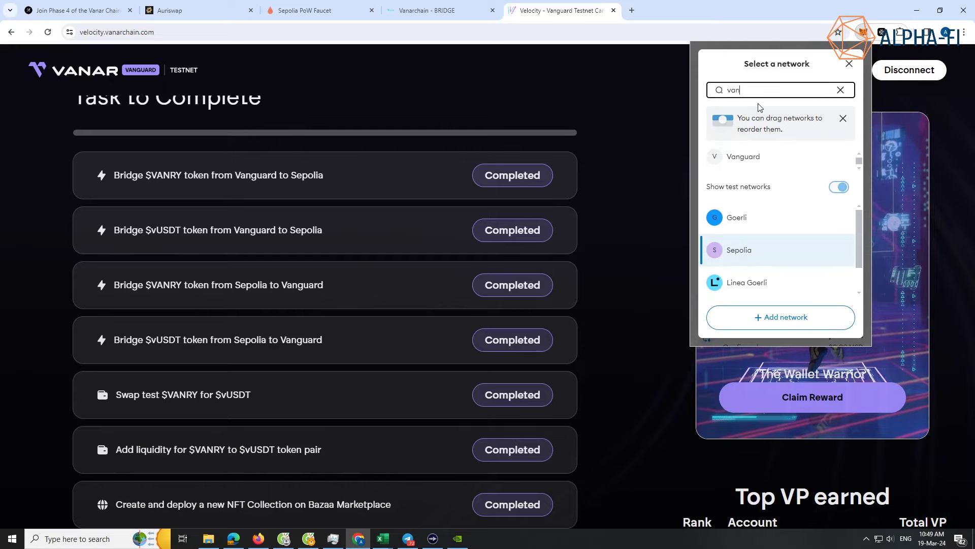
{"action": "left_click", "coordinate": [752, 159]}
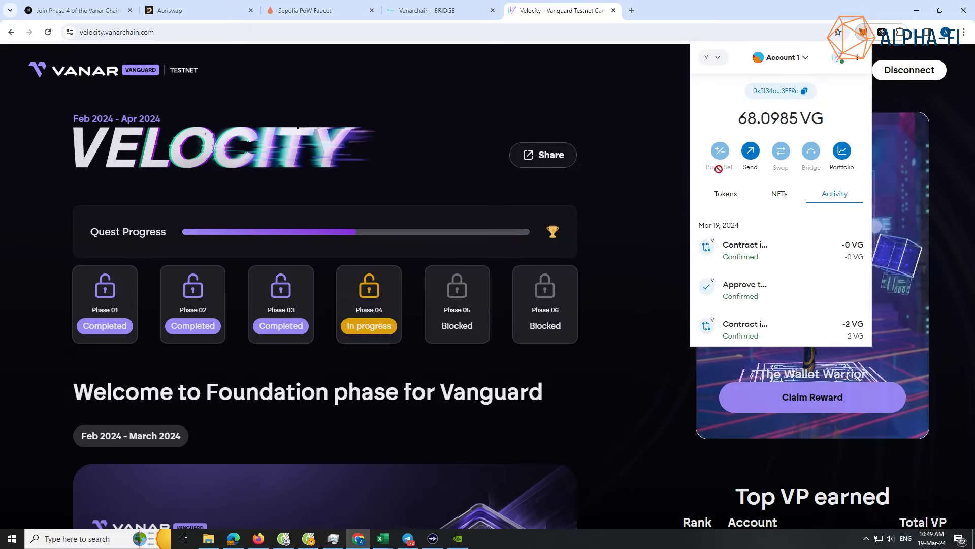
{"action": "triple_click", "coordinate": [757, 119]}
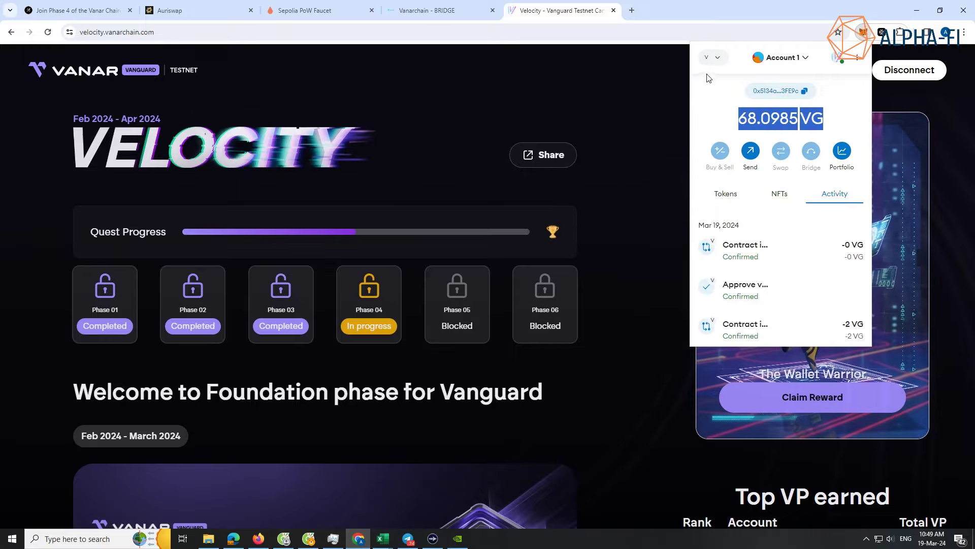
{"action": "left_click", "coordinate": [624, 211]}
{"action": "scroll", "coordinate": [624, 211], "scroll_direction": "down", "scroll_amount": 6}
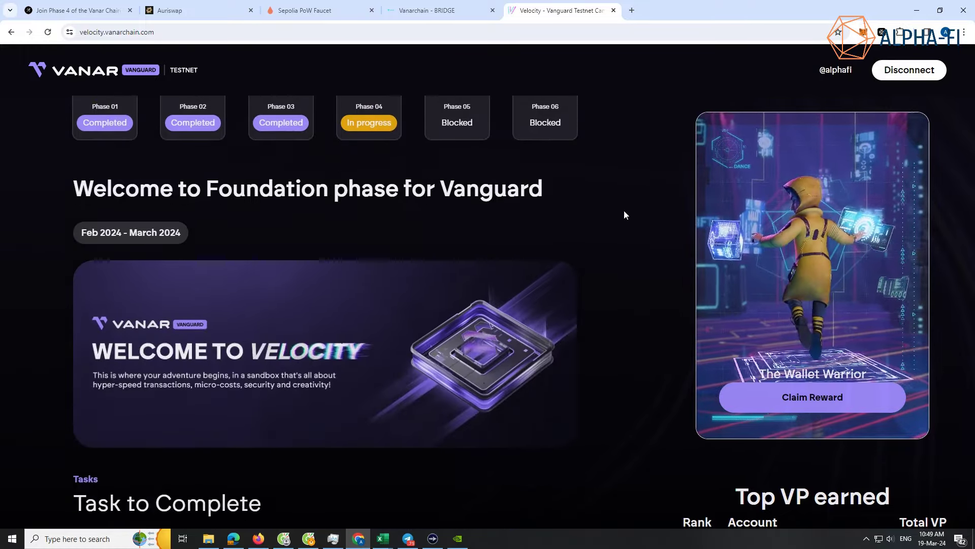
{"action": "scroll", "coordinate": [623, 211], "scroll_direction": "down", "scroll_amount": 12}
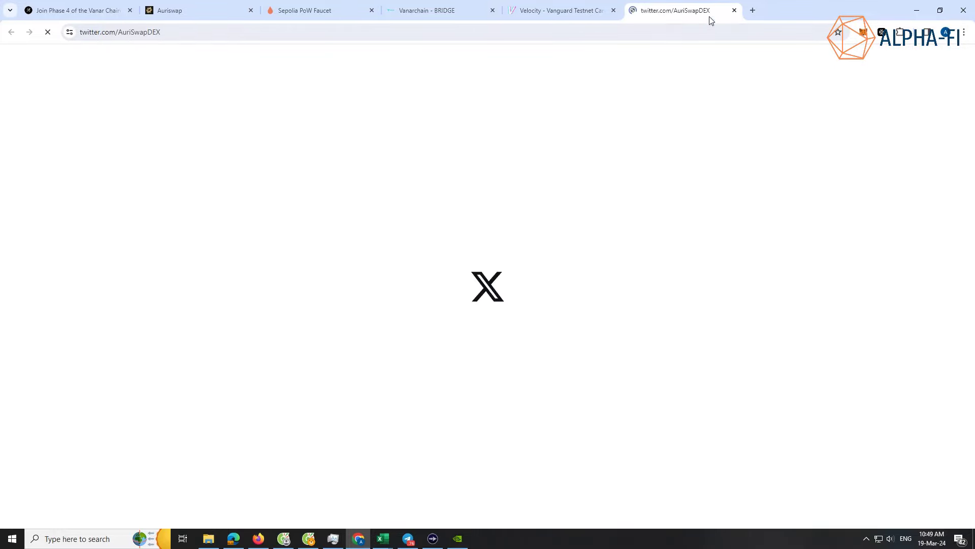
{"action": "left_click", "coordinate": [734, 11]}
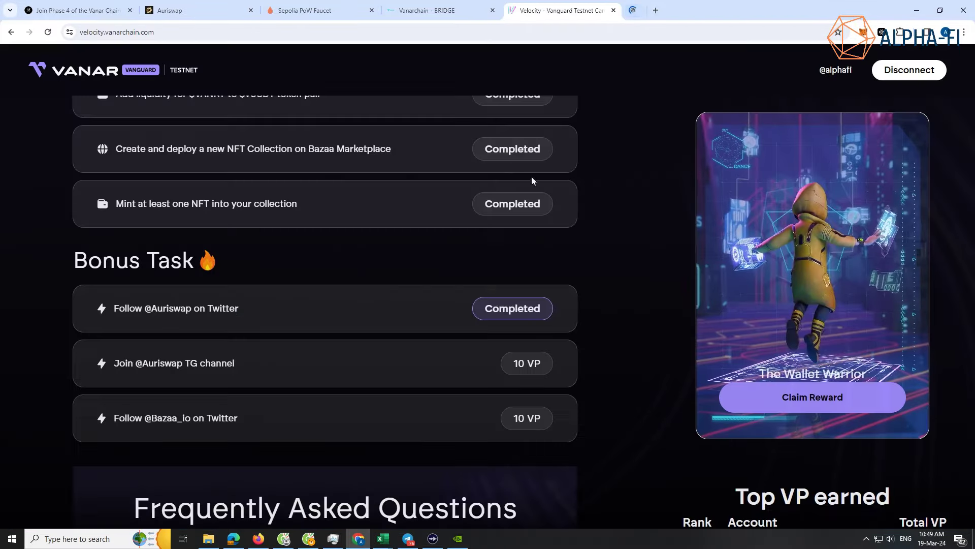
{"action": "left_click", "coordinate": [375, 367]}
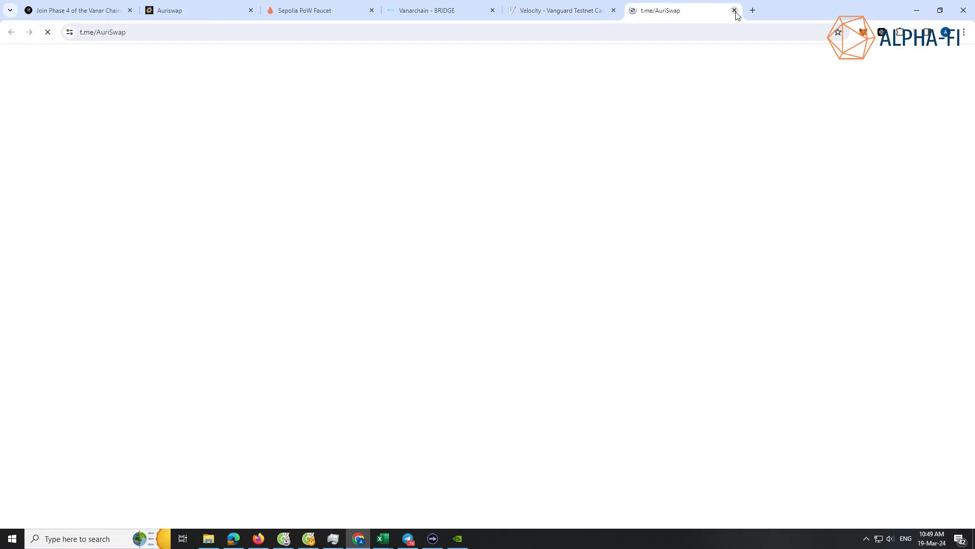
{"action": "left_click", "coordinate": [736, 12]}
{"action": "left_click", "coordinate": [424, 414]}
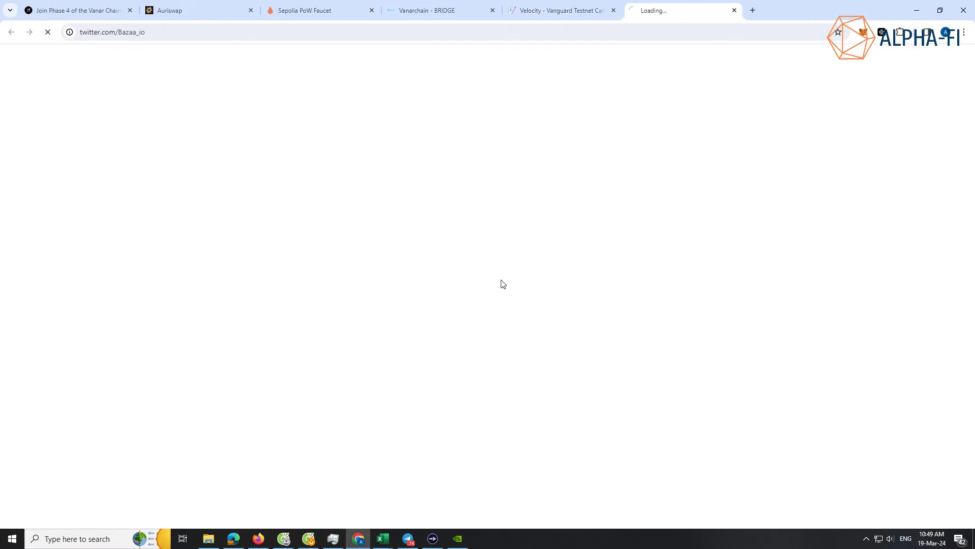
{"action": "left_click", "coordinate": [735, 10]}
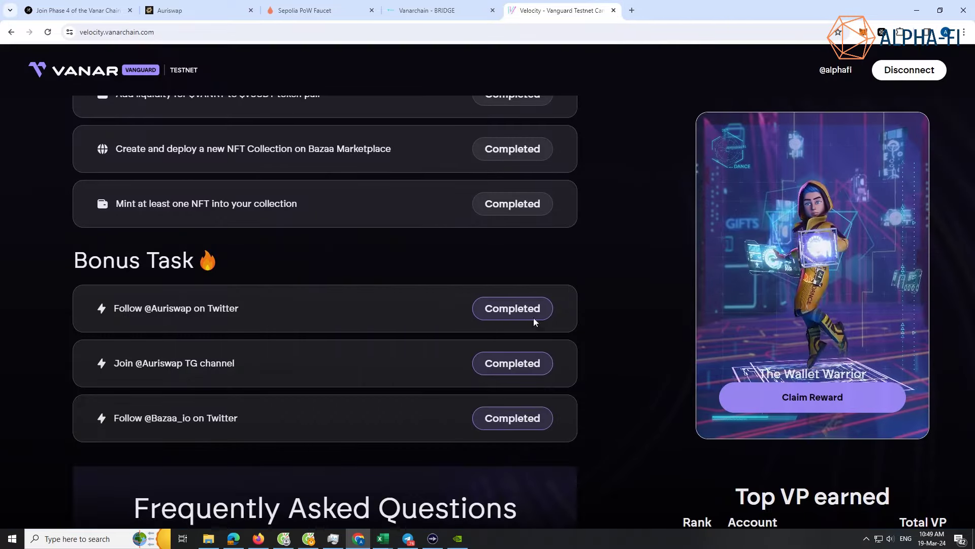
{"action": "scroll", "coordinate": [442, 332], "scroll_direction": "up", "scroll_amount": 2}
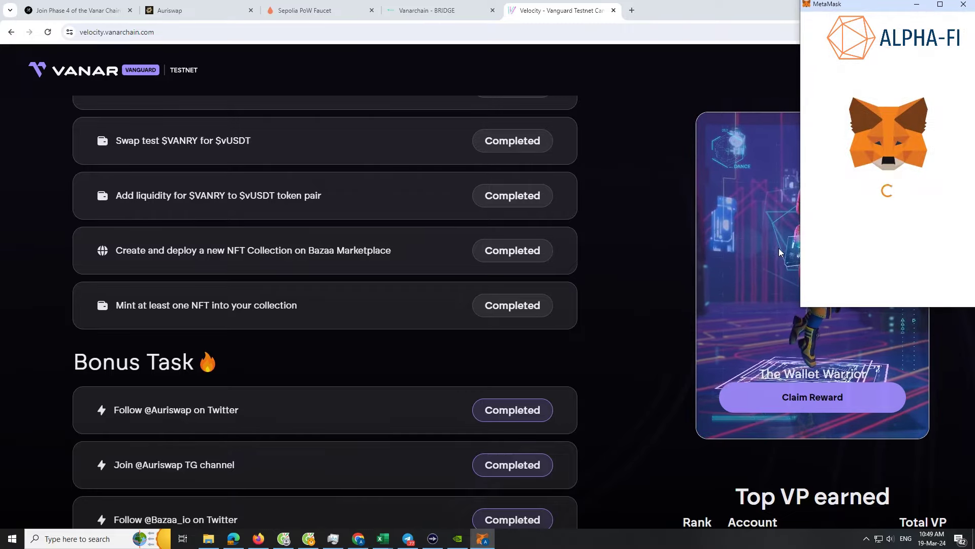
{"action": "scroll", "coordinate": [942, 213], "scroll_direction": "down", "scroll_amount": 2}
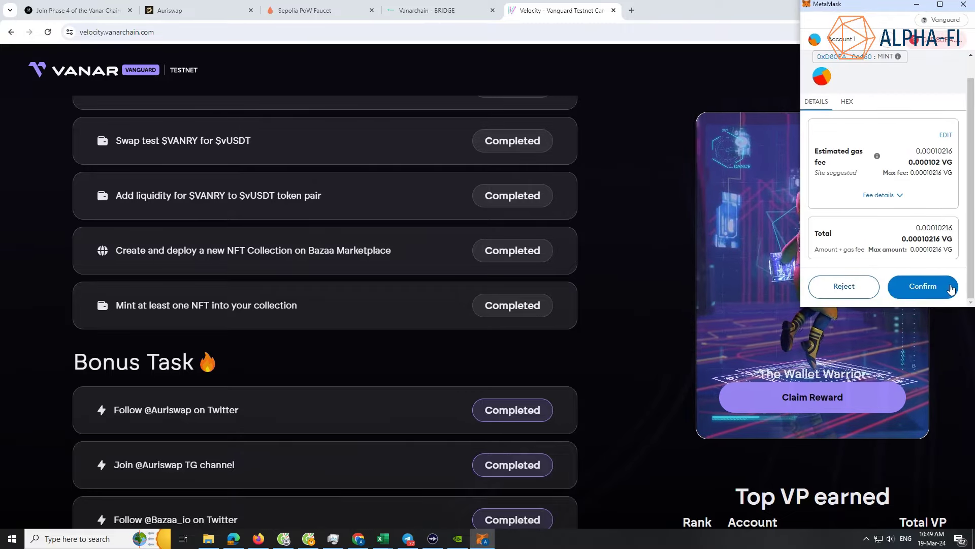
{"action": "left_click", "coordinate": [923, 287]}
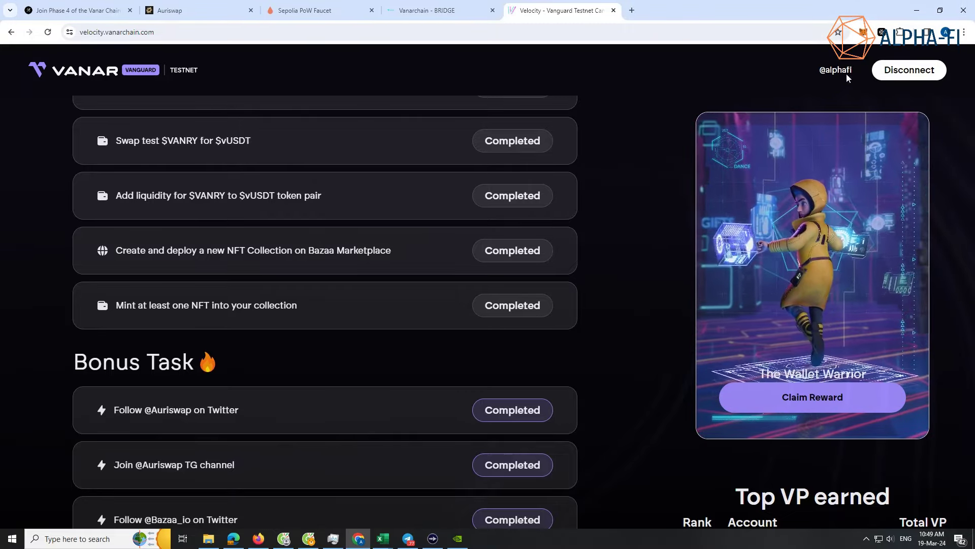
Step: Check the Mint transaction's status and details in the MetaMask activity list and open it on the block explorer
{"action": "left_click", "coordinate": [863, 34]}
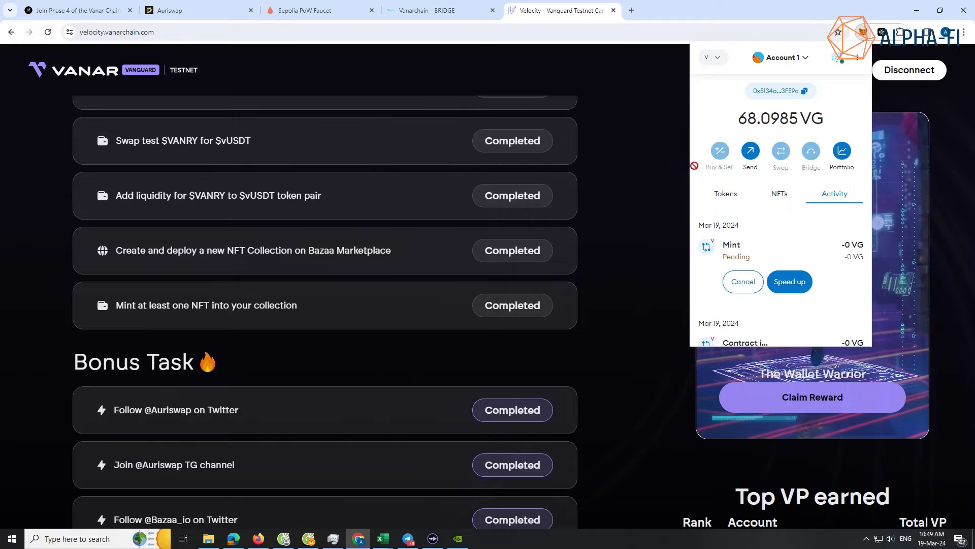
{"action": "scroll", "coordinate": [645, 183], "scroll_direction": "up", "scroll_amount": 9}
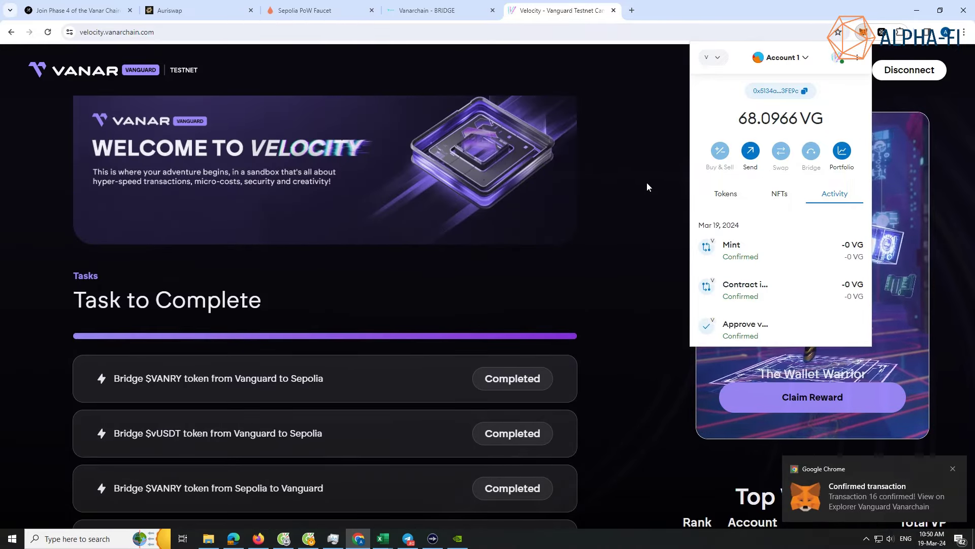
{"action": "left_click", "coordinate": [757, 253]}
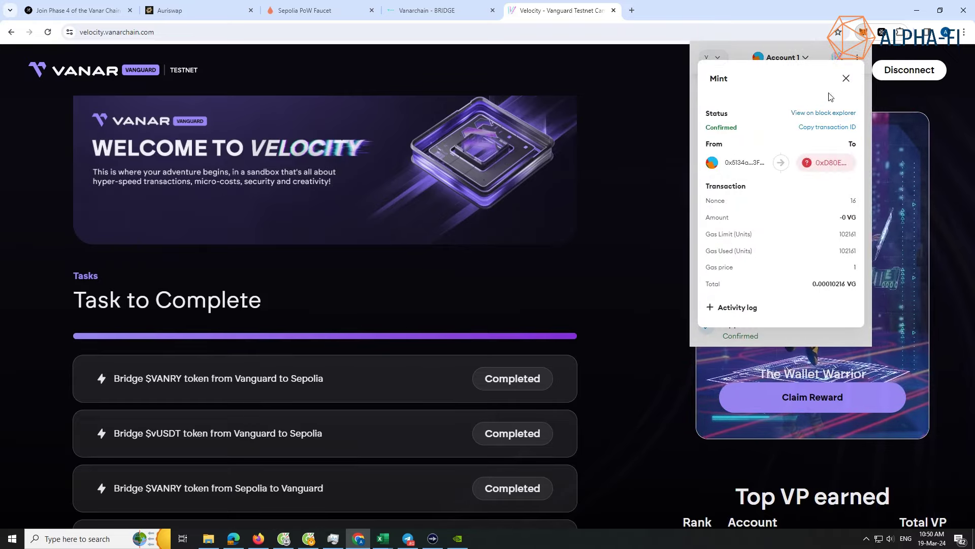
{"action": "left_click", "coordinate": [847, 79]}
{"action": "left_click", "coordinate": [748, 252]}
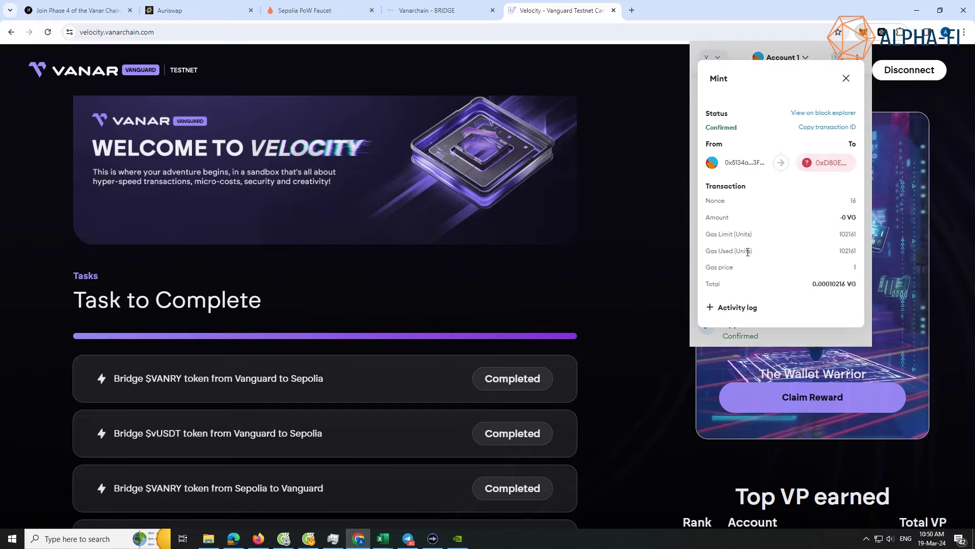
{"action": "left_click", "coordinate": [836, 113]}
Step: Return to the Velocity page and review the statuses of the quest tasks and the bonus tasks
{"action": "left_click", "coordinate": [571, 12]}
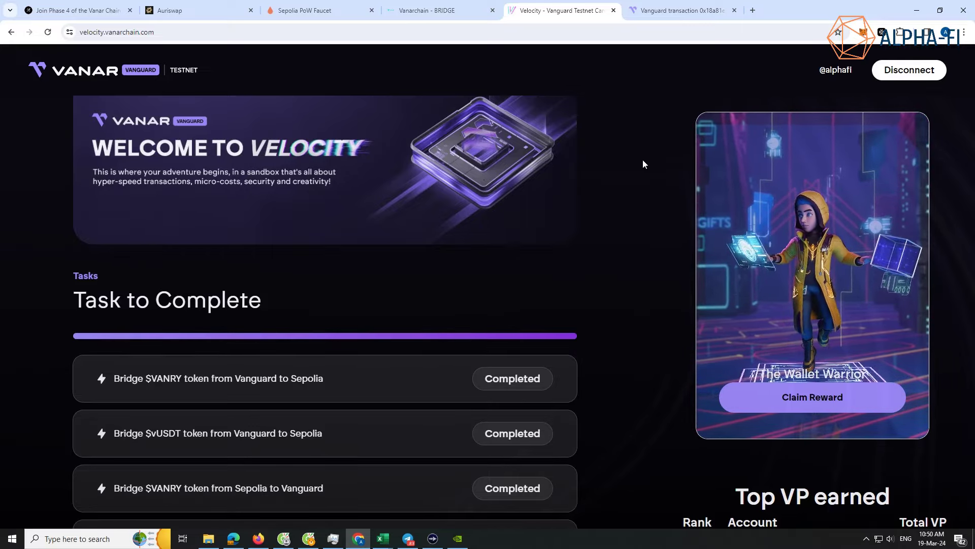
{"action": "scroll", "coordinate": [643, 160], "scroll_direction": "down", "scroll_amount": 7}
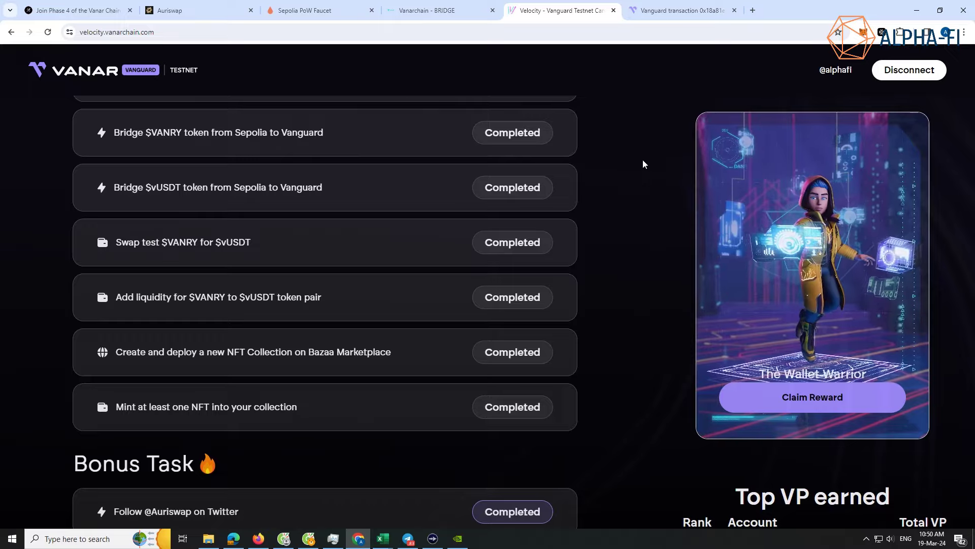
{"action": "scroll", "coordinate": [643, 163], "scroll_direction": "down", "scroll_amount": 8}
{"action": "scroll", "coordinate": [643, 162], "scroll_direction": "up", "scroll_amount": 4}
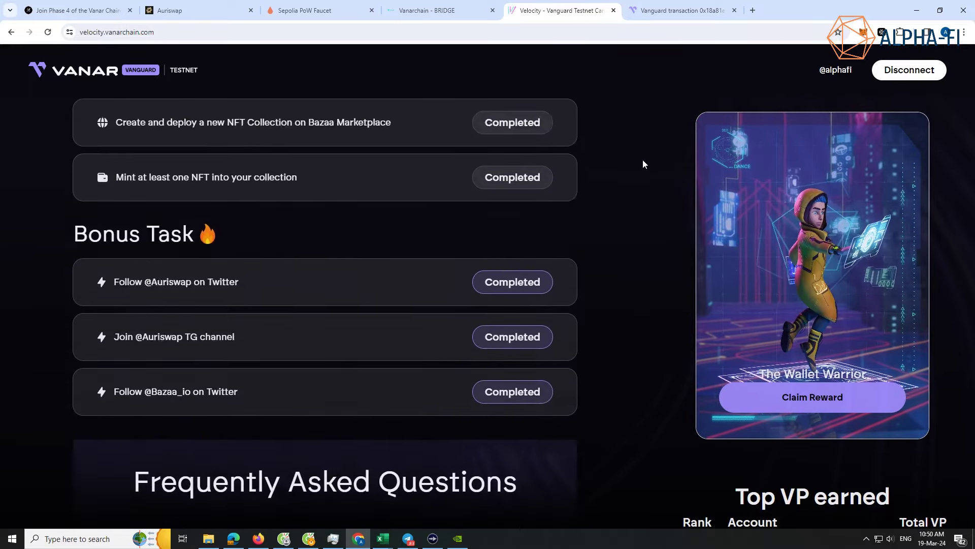